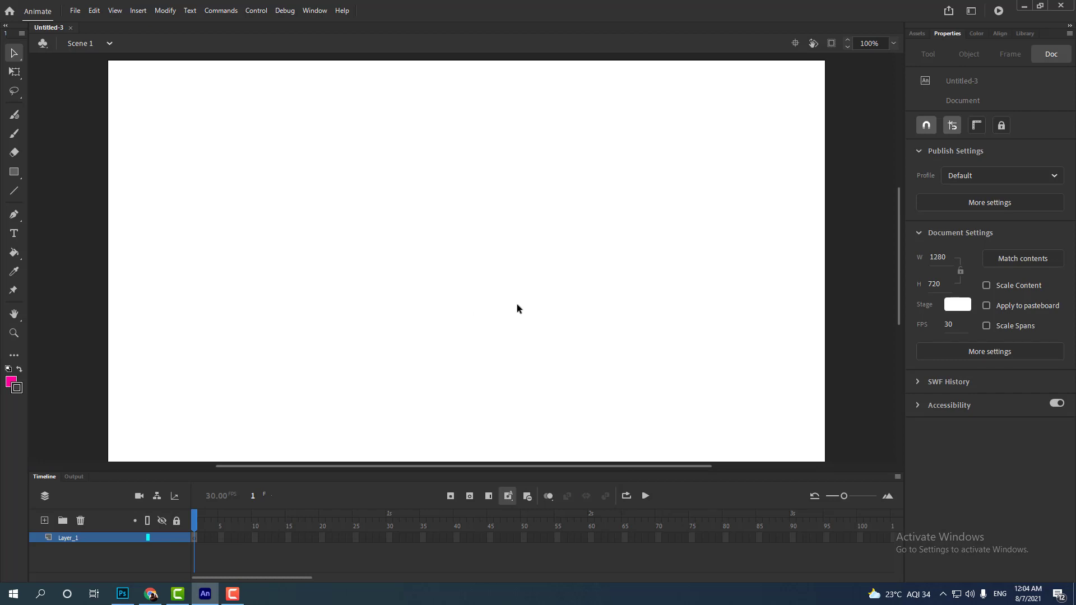
# Centre the blank stage in view at 80% zoom.
pyautogui.hotkey('ctrl', '-')
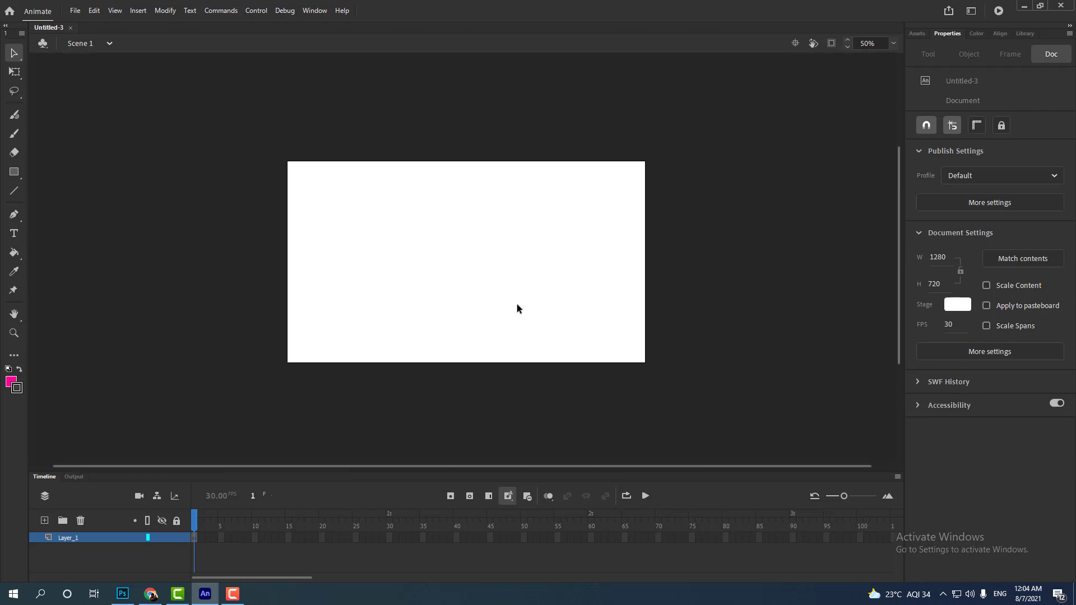
pyautogui.hotkey('ctrl', '=')
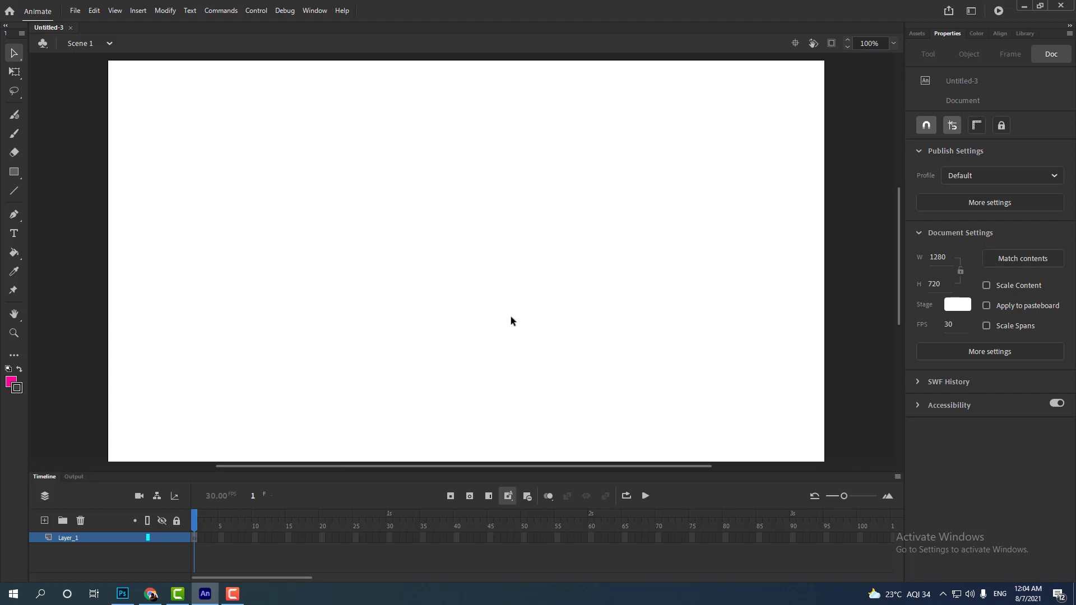
pyautogui.scroll(3, 511, 317)
pyautogui.scroll(-7, 511, 317)
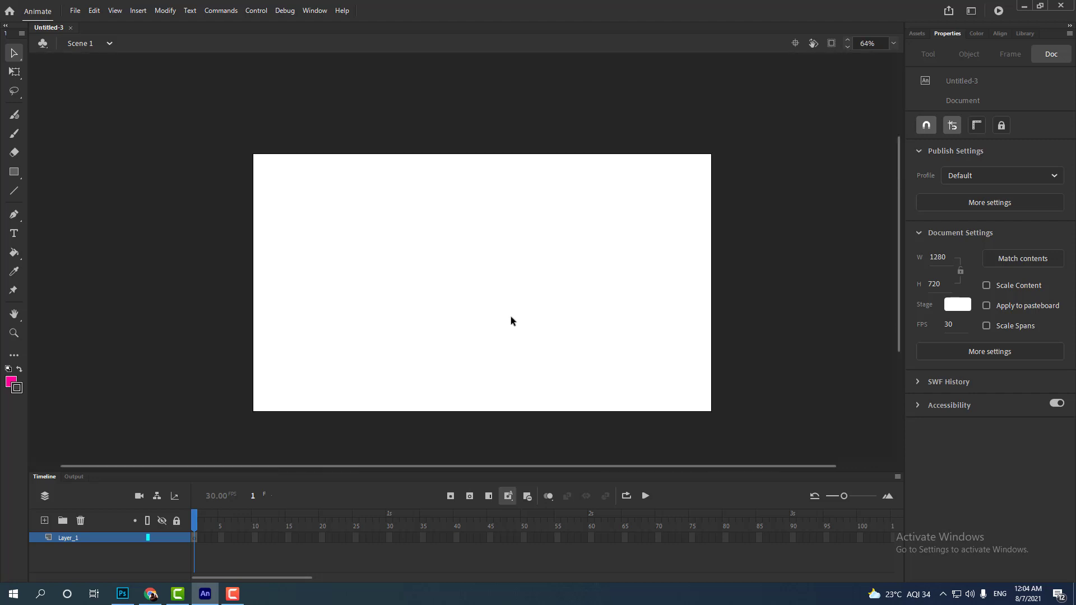
pyautogui.scroll(1, 511, 317)
pyautogui.scroll(2, 511, 317)
pyautogui.scroll(1, 510, 317)
pyautogui.scroll(-2, 510, 317)
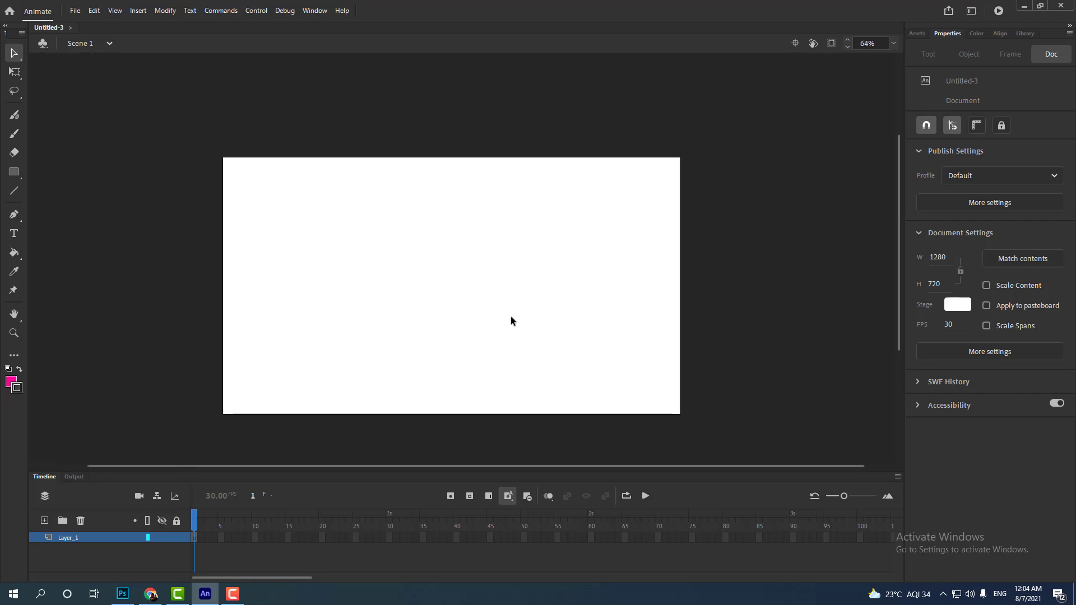
pyautogui.scroll(1, 511, 317)
pyautogui.click(796, 45)
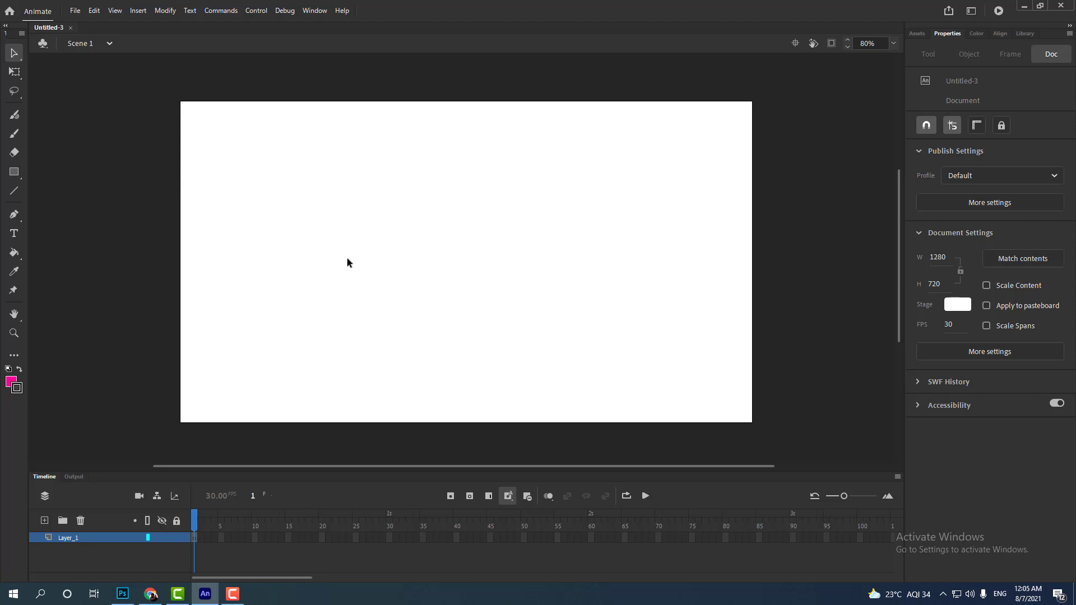
# Draw a pink circle about 122 px in diameter in the left part of the stage and delete its outline.
pyautogui.press('o')
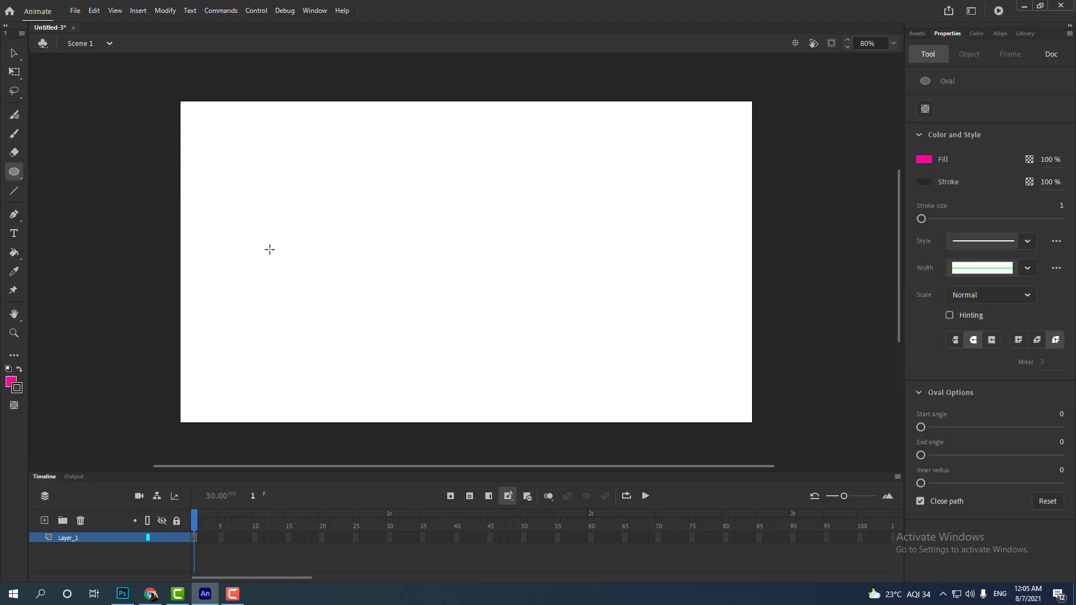
pyautogui.moveTo(241, 212); pyautogui.dragTo(293, 265)
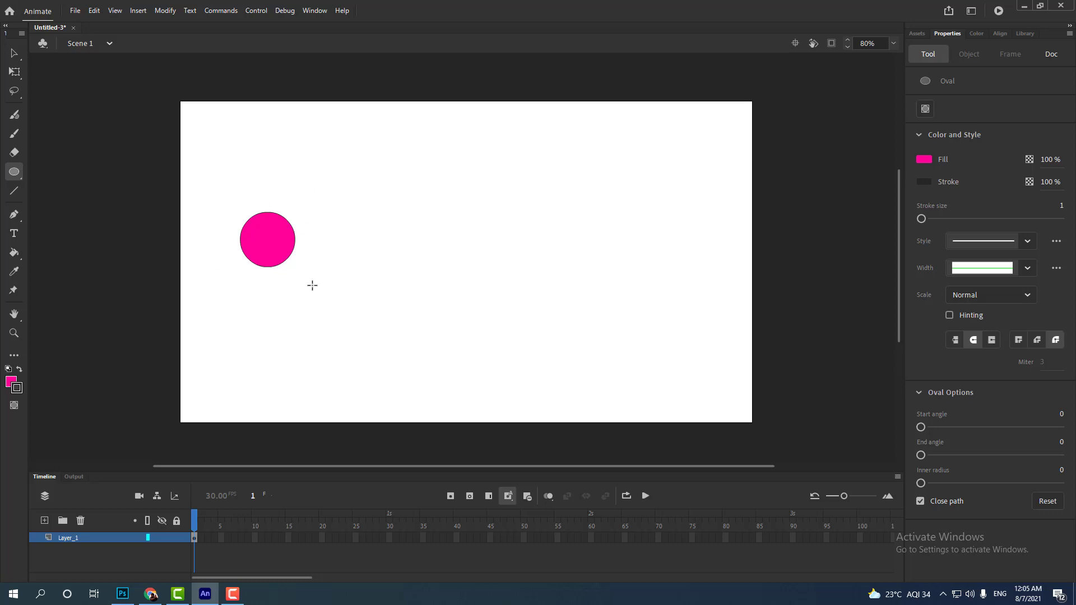
pyautogui.press('v')
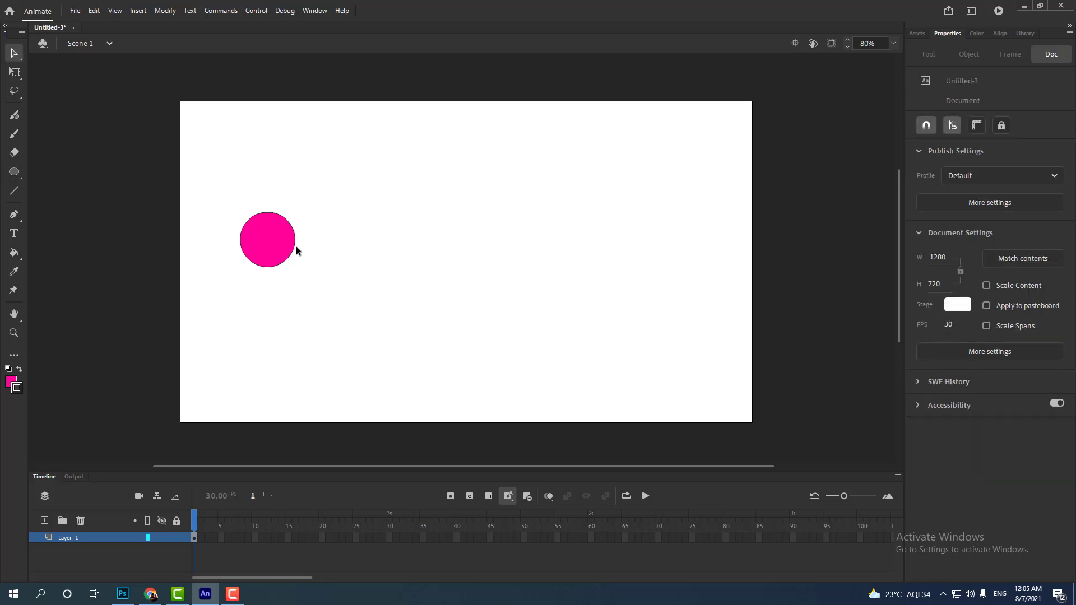
pyautogui.click(296, 247)
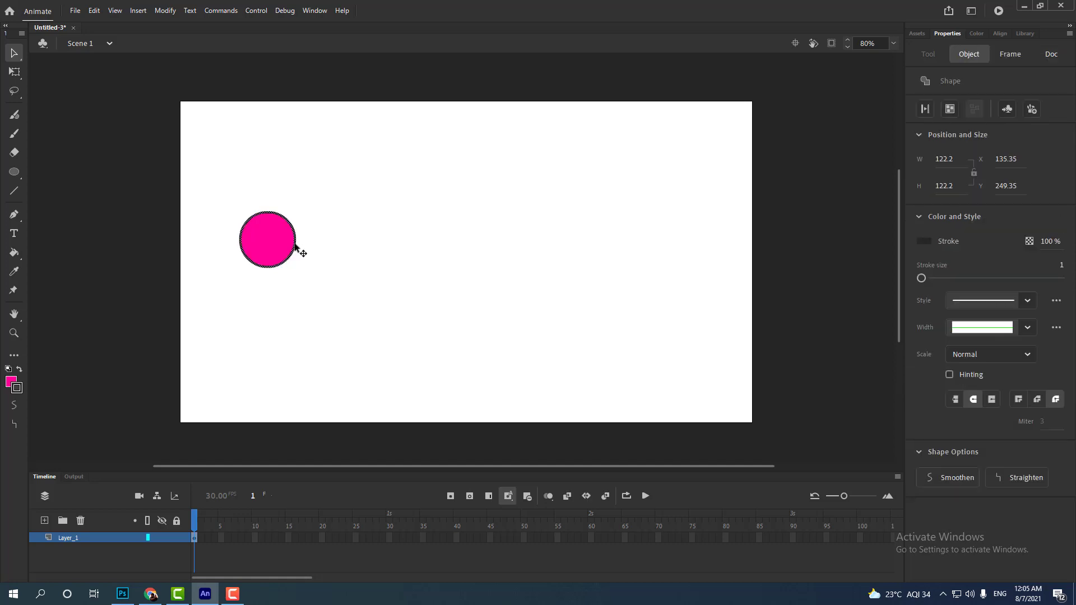
pyautogui.click(373, 274)
# Convert the pink circle's fill into a Graphic symbol named "pink ball".
pyautogui.click(270, 239)
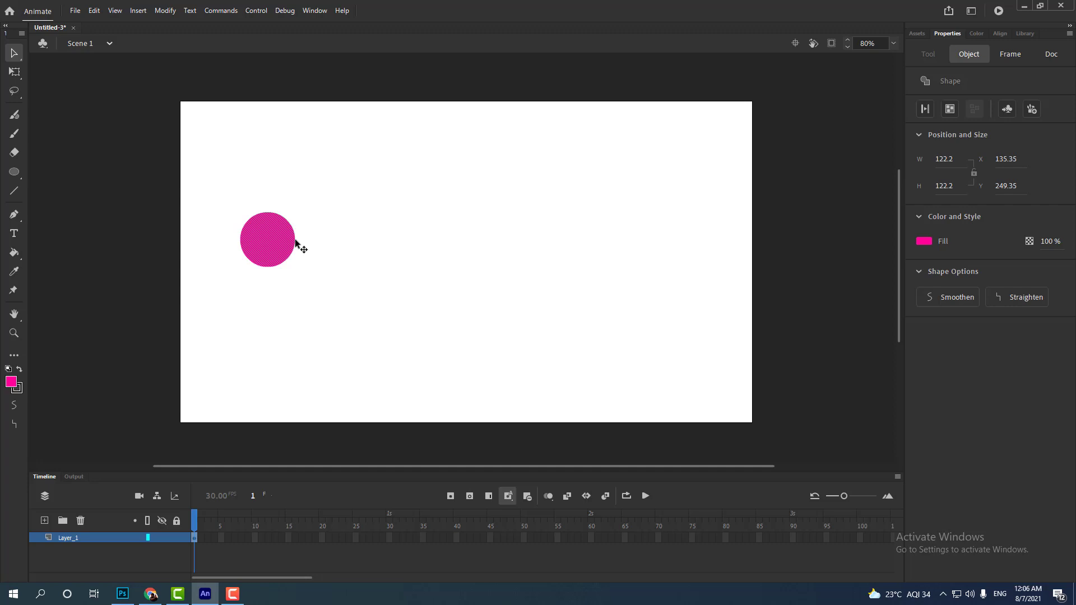
pyautogui.rightClick(276, 247)
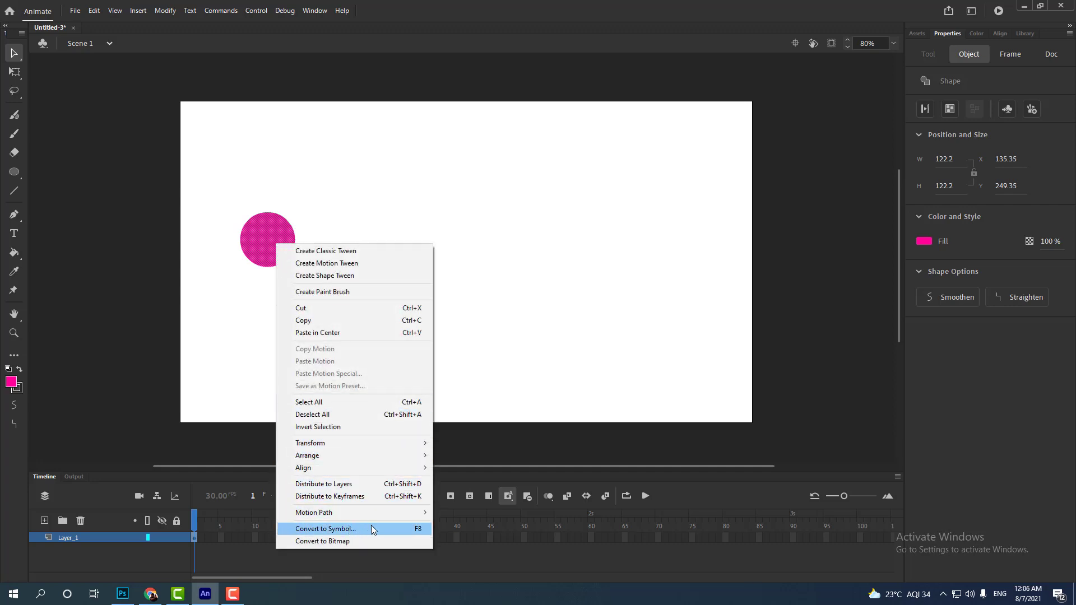
pyautogui.click(282, 234)
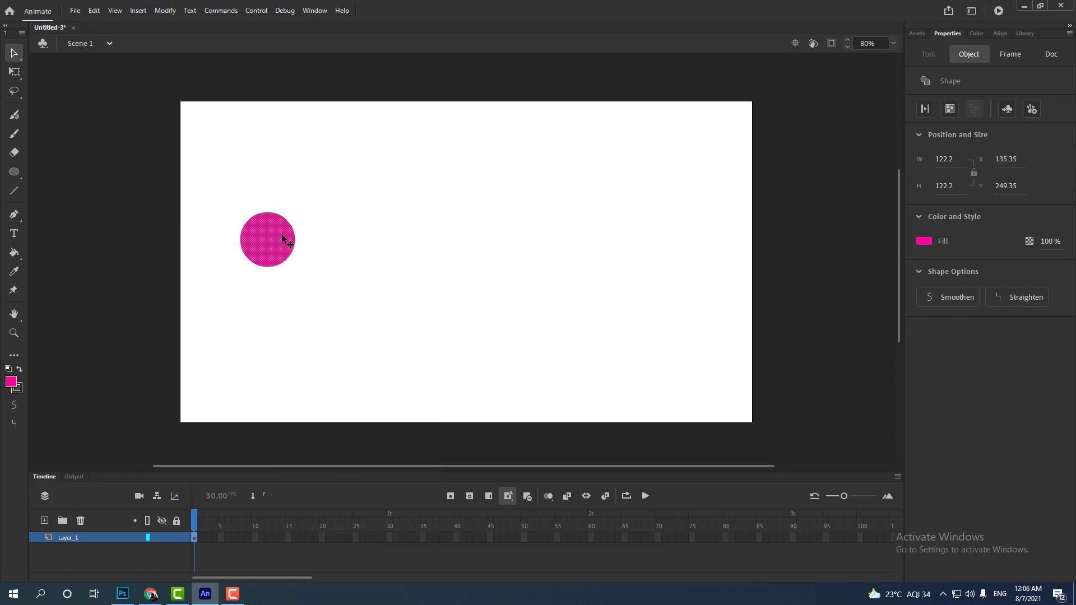
pyautogui.click(164, 11)
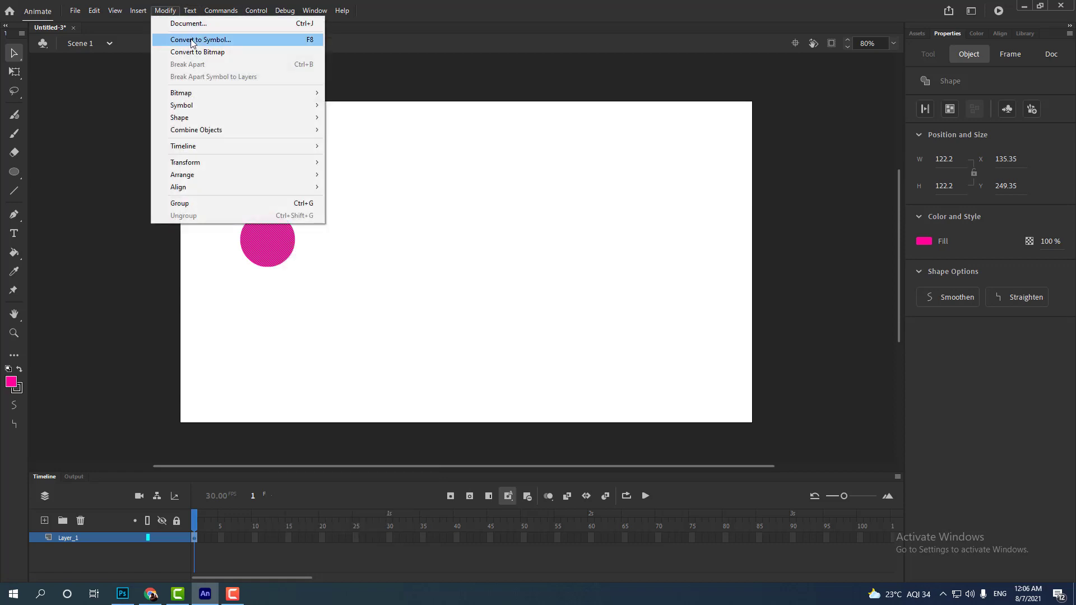
pyautogui.click(289, 42)
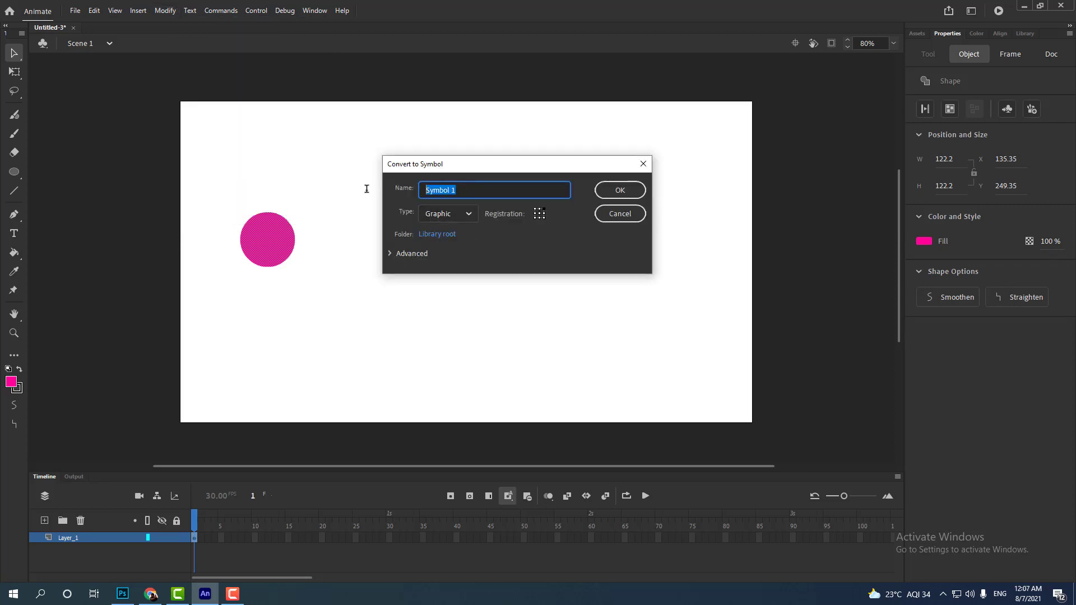
pyautogui.write('pink ball')
pyautogui.click(445, 215)
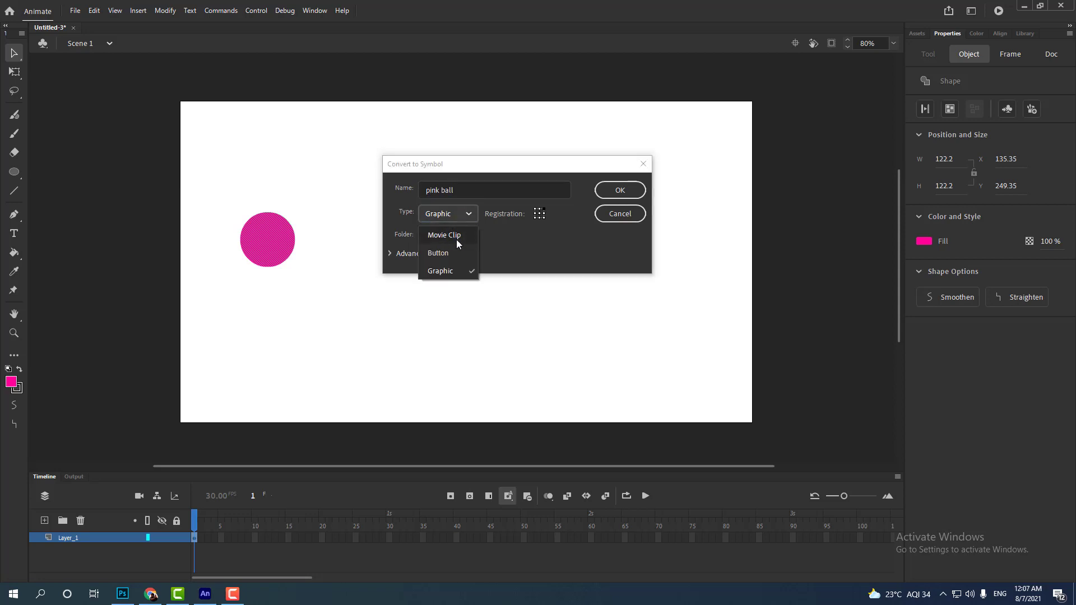
pyautogui.click(445, 272)
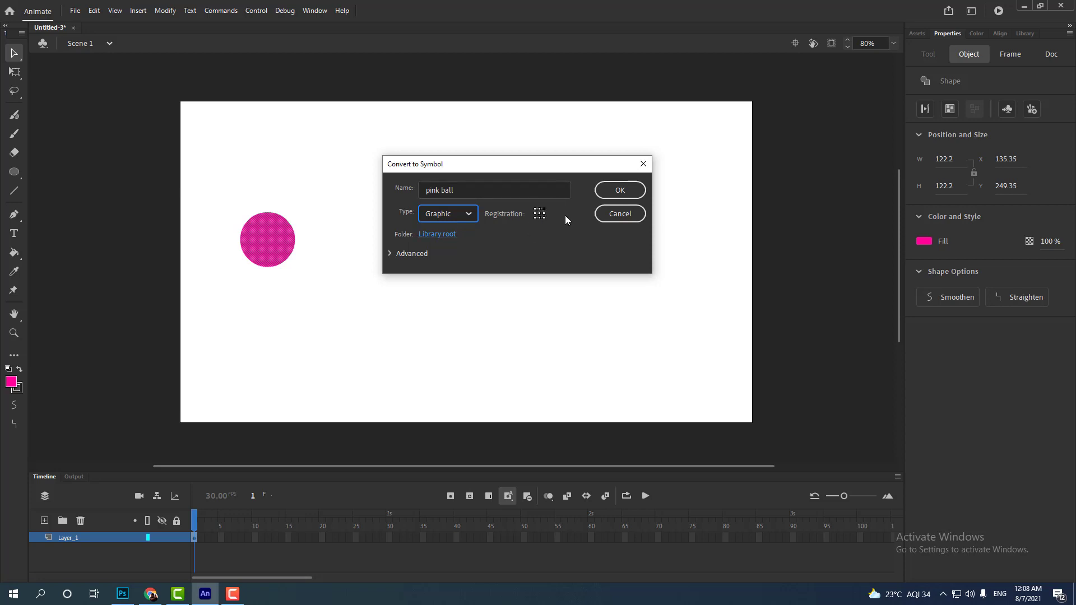
pyautogui.click(619, 190)
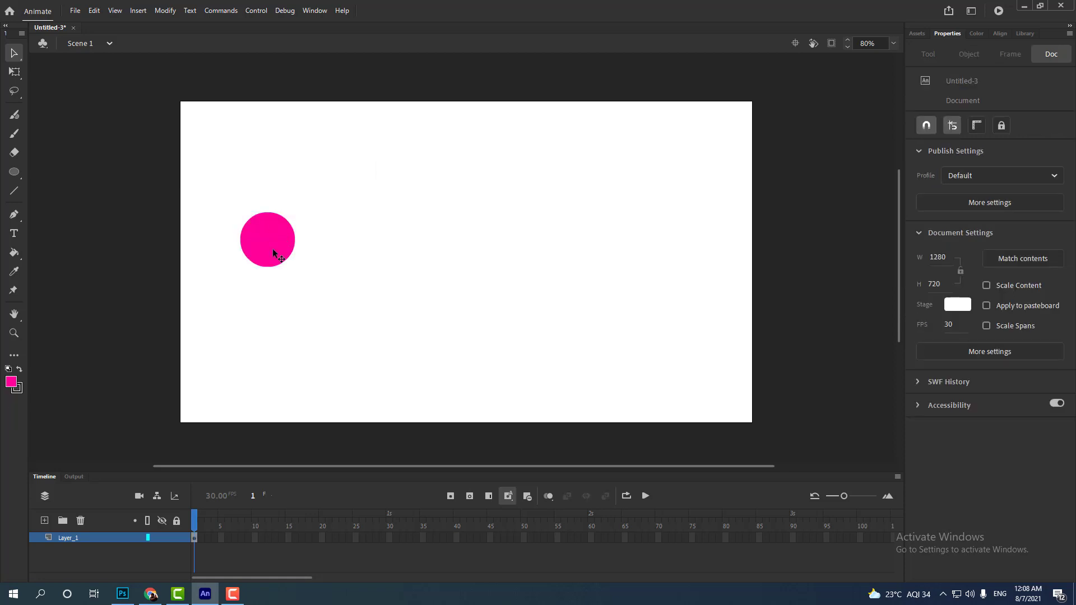
# Try out the ball's transformation point, then enlarge the ball about its centre to about 180 px wide with Free Transform.
pyautogui.click(280, 247)
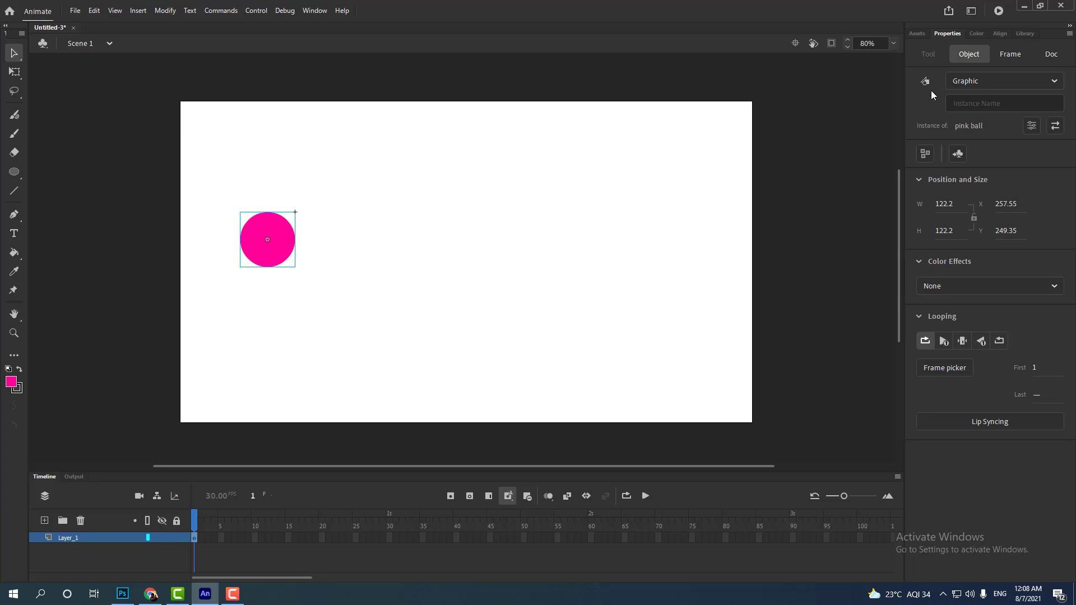
pyautogui.click(312, 238)
pyautogui.click(287, 248)
pyautogui.press('q')
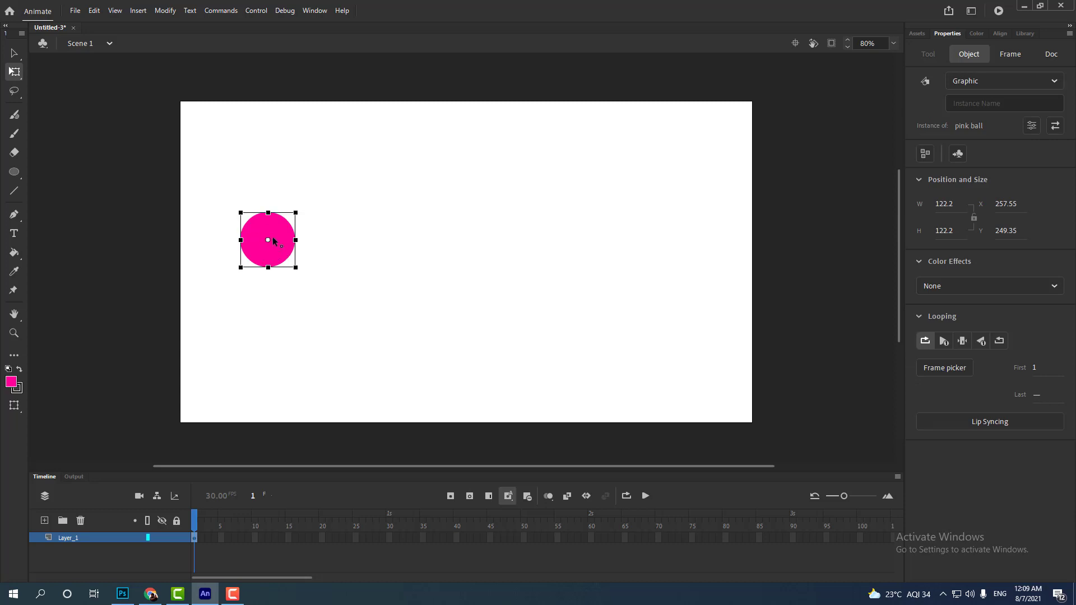
pyautogui.moveTo(268, 240); pyautogui.dragTo(288, 222)
pyautogui.moveTo(289, 222); pyautogui.dragTo(295, 213)
pyautogui.moveTo(296, 213); pyautogui.dragTo(256, 250)
pyautogui.moveTo(296, 213); pyautogui.dragTo(264, 242)
pyautogui.moveTo(296, 210)
pyautogui.mouseDown()
pyautogui.moveTo(333, 176)
pyautogui.moveTo(295, 202)
pyautogui.moveTo(309, 195)
pyautogui.mouseUp()
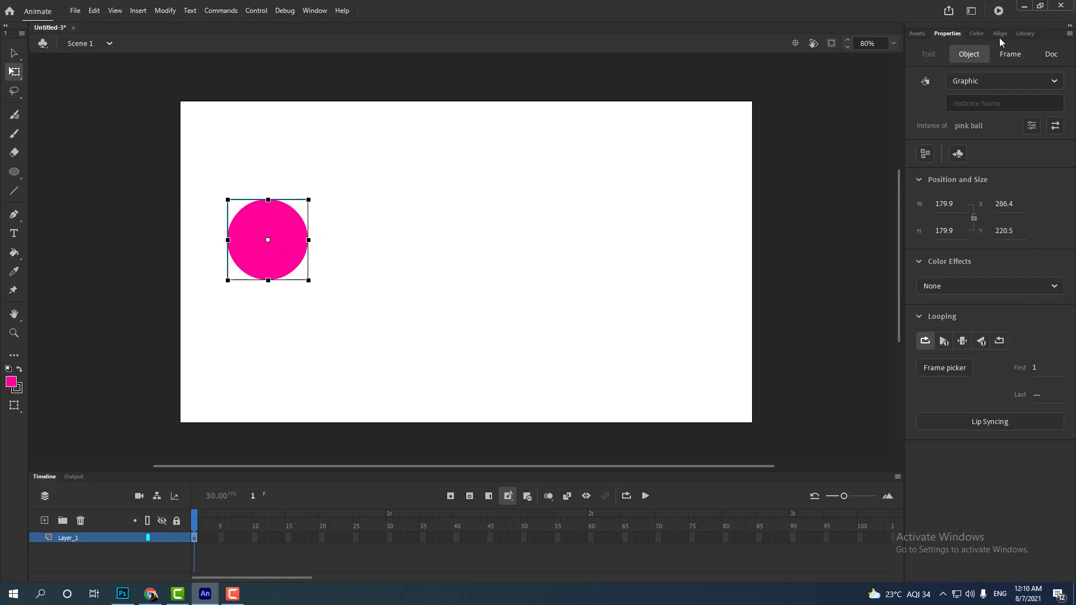
# Show the Library and place five more pink ball instances across the middle and right part of the stage.
pyautogui.click(305, 12)
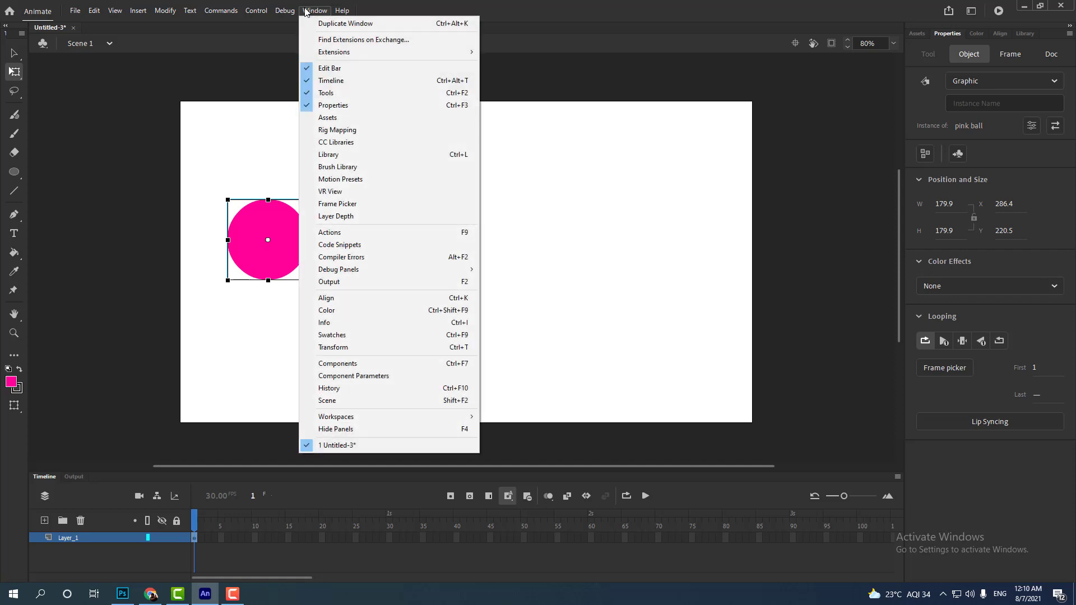
pyautogui.click(335, 156)
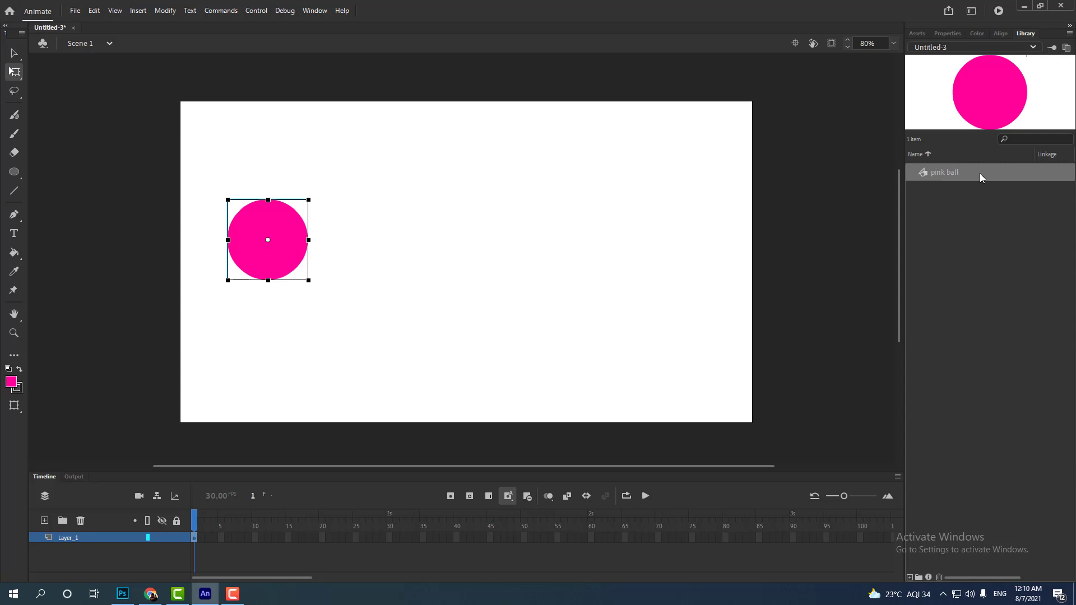
pyautogui.click(951, 172)
pyautogui.moveTo(888, 221); pyautogui.dragTo(576, 171)
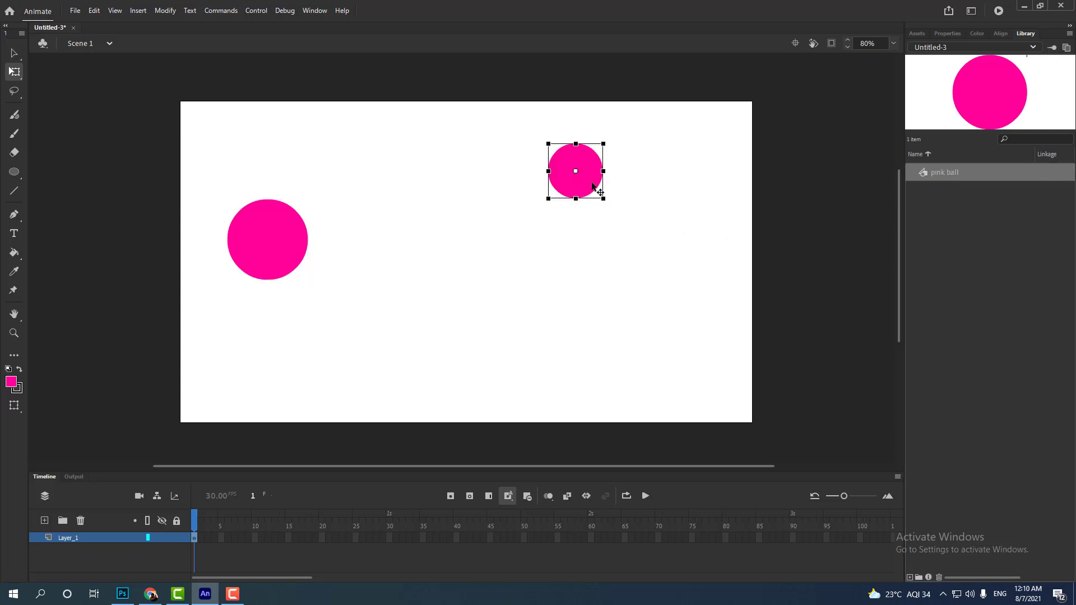
pyautogui.moveTo(947, 173); pyautogui.dragTo(580, 273)
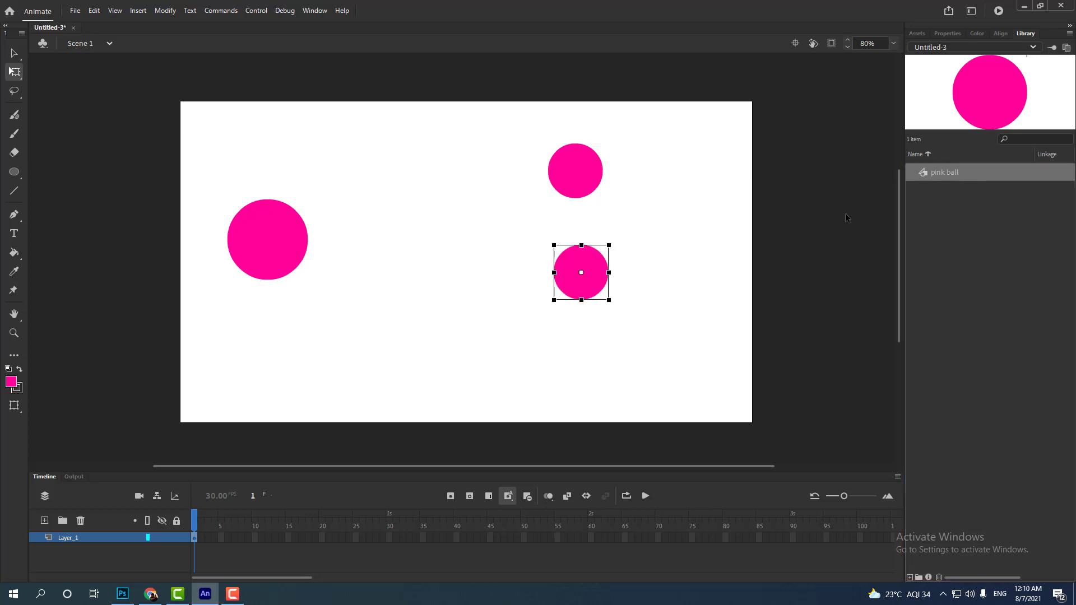
pyautogui.moveTo(963, 172); pyautogui.dragTo(436, 213)
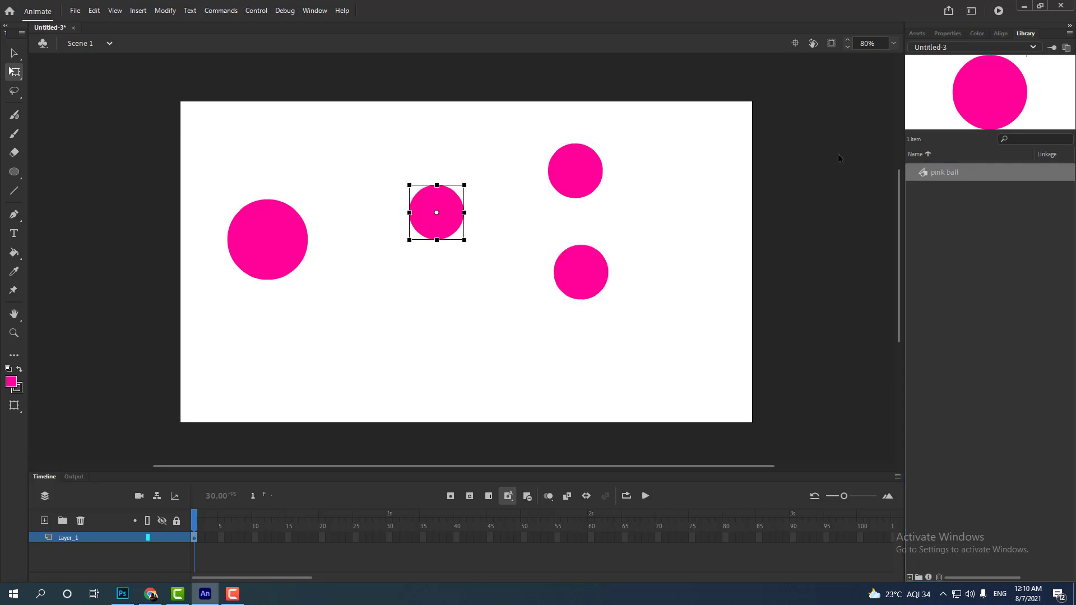
pyautogui.moveTo(436, 341); pyautogui.dragTo(437, 340)
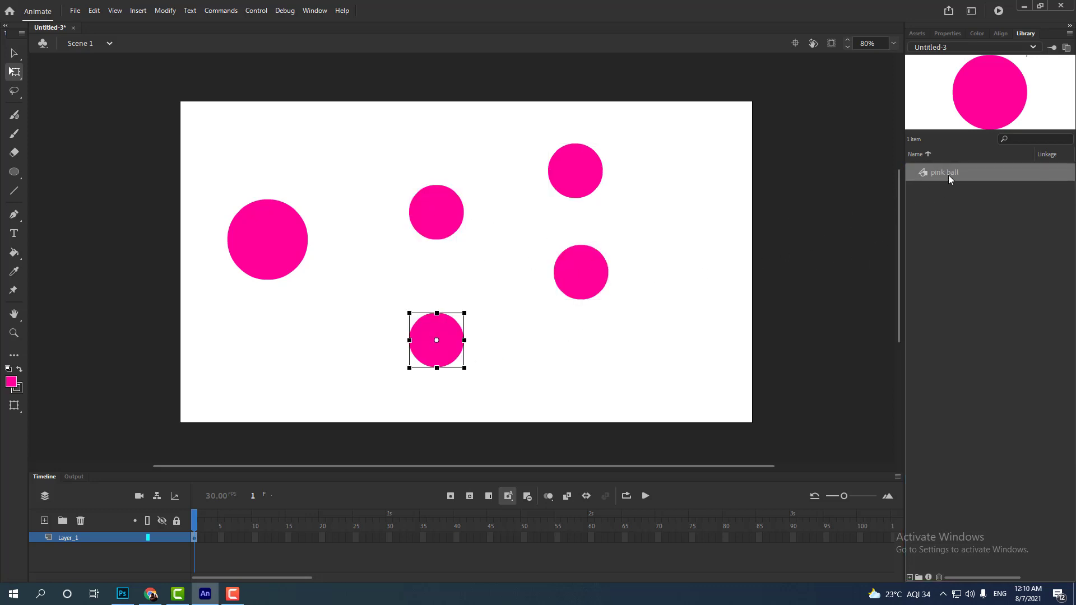
pyautogui.moveTo(830, 268); pyautogui.dragTo(671, 357)
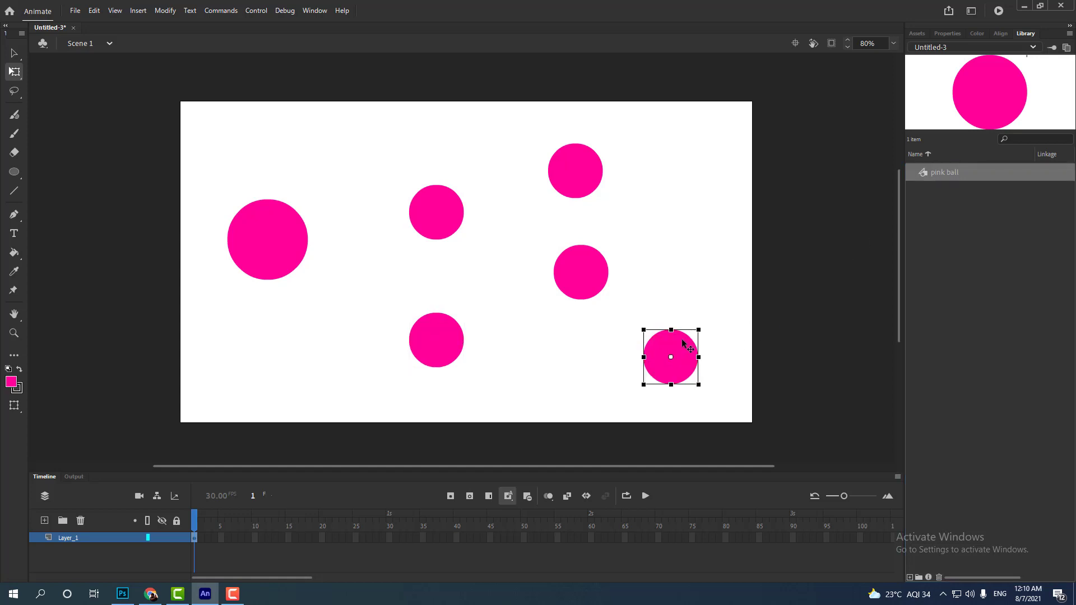
pyautogui.click(727, 263)
# Edit the pink ball symbol in place, change its fill colour to dark blue, and return to Scene 1.
pyautogui.click(290, 231)
pyautogui.doubleClick(290, 230)
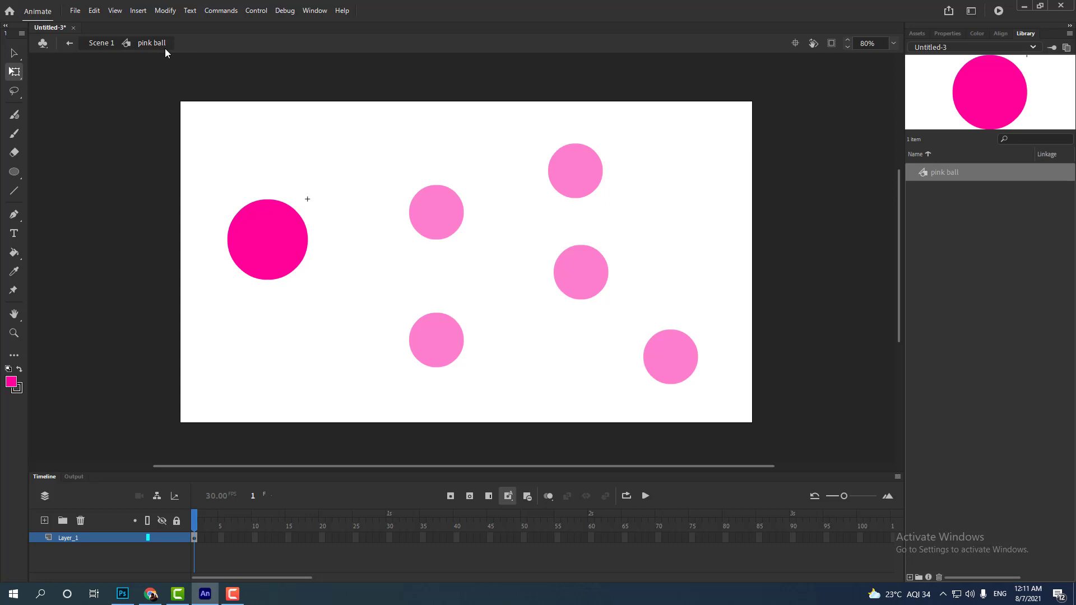
pyautogui.click(286, 247)
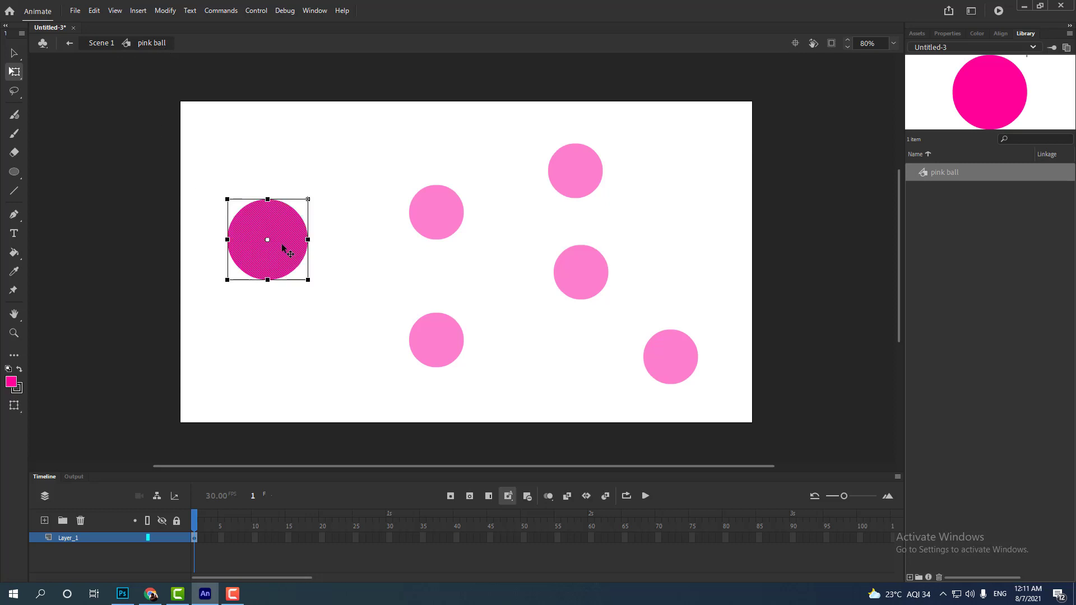
pyautogui.click(947, 33)
pyautogui.click(924, 241)
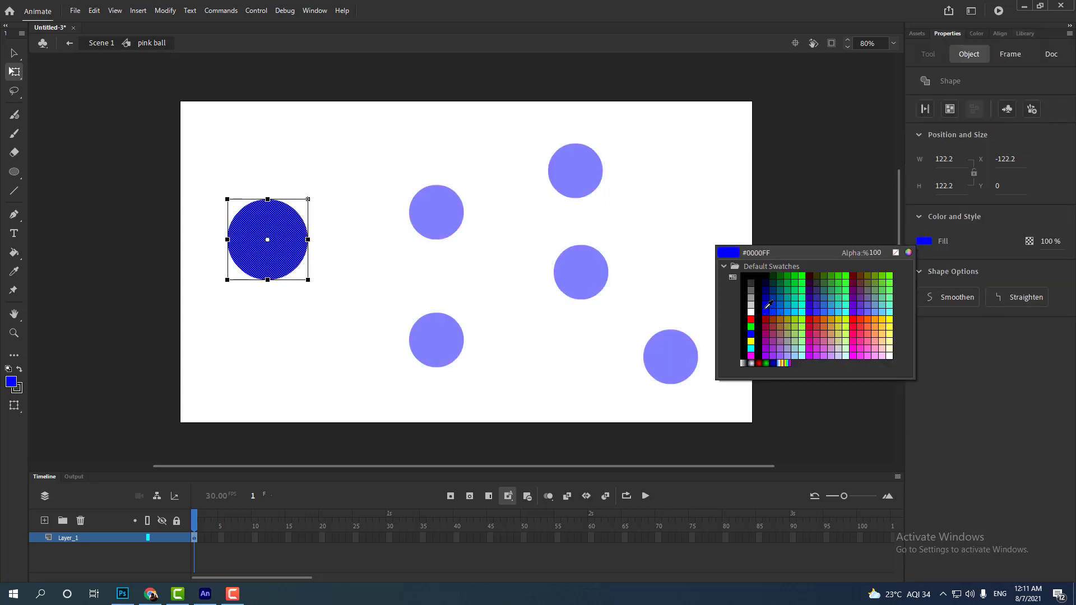
pyautogui.click(766, 312)
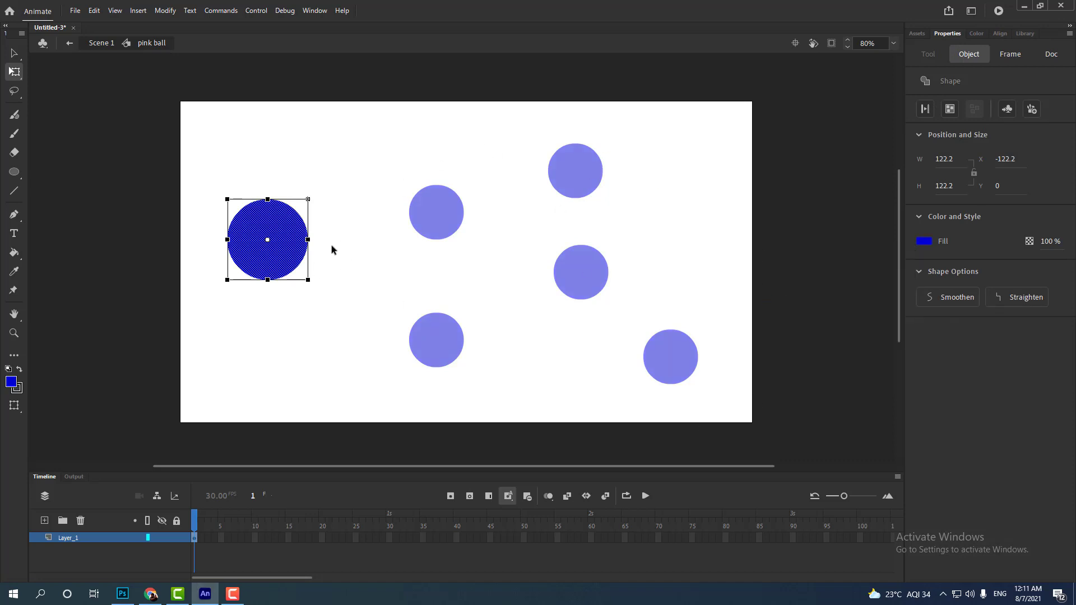
pyautogui.doubleClick(351, 320)
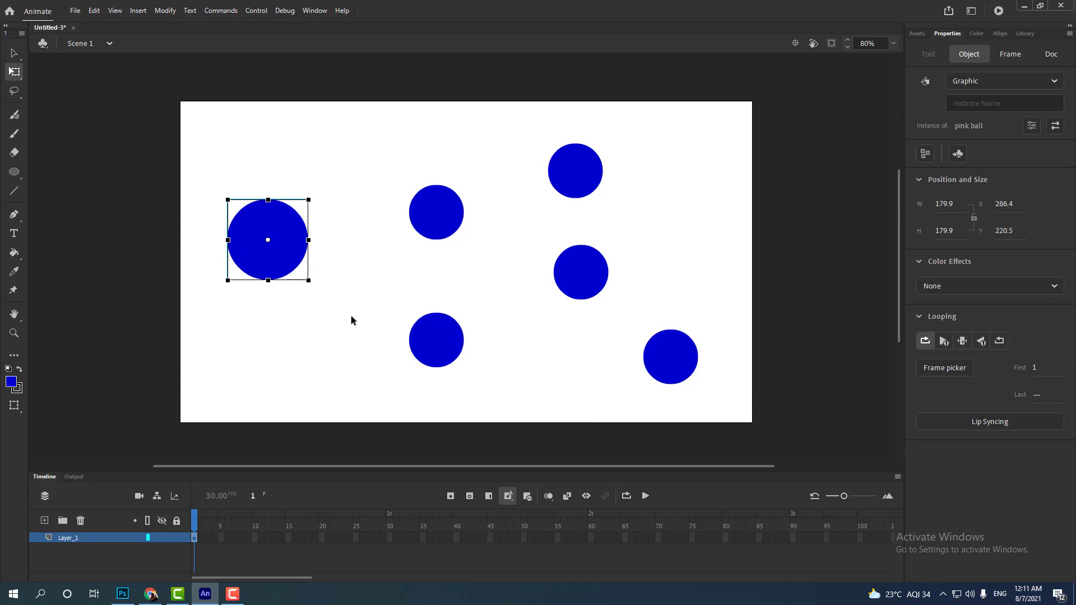
pyautogui.click(352, 320)
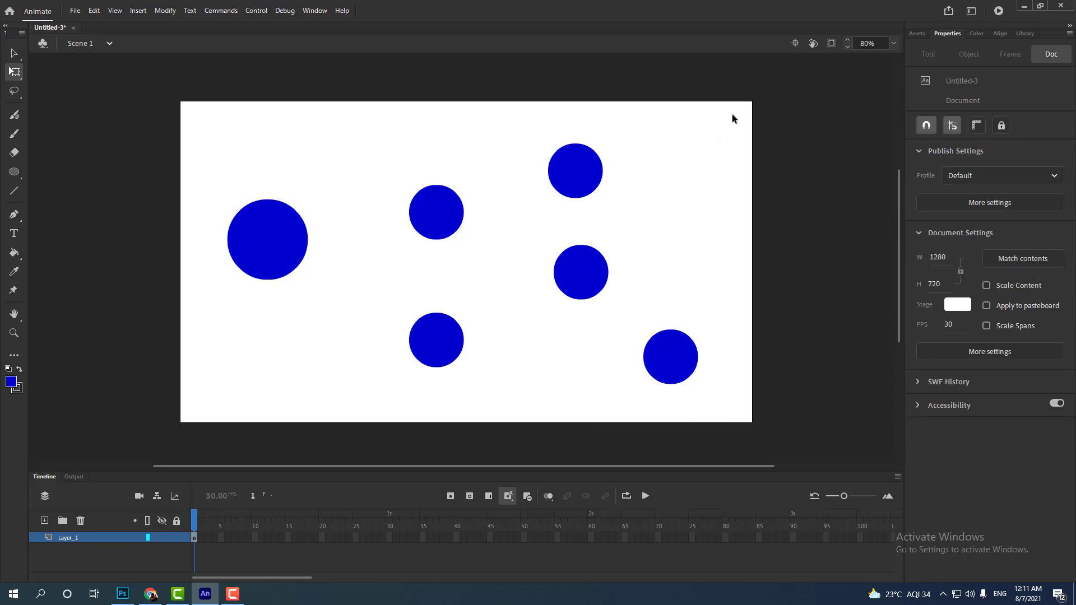
# Delete all ball instances from the stage and place four new pink ball instances from the Library.
pyautogui.moveTo(733, 111); pyautogui.dragTo(224, 409)
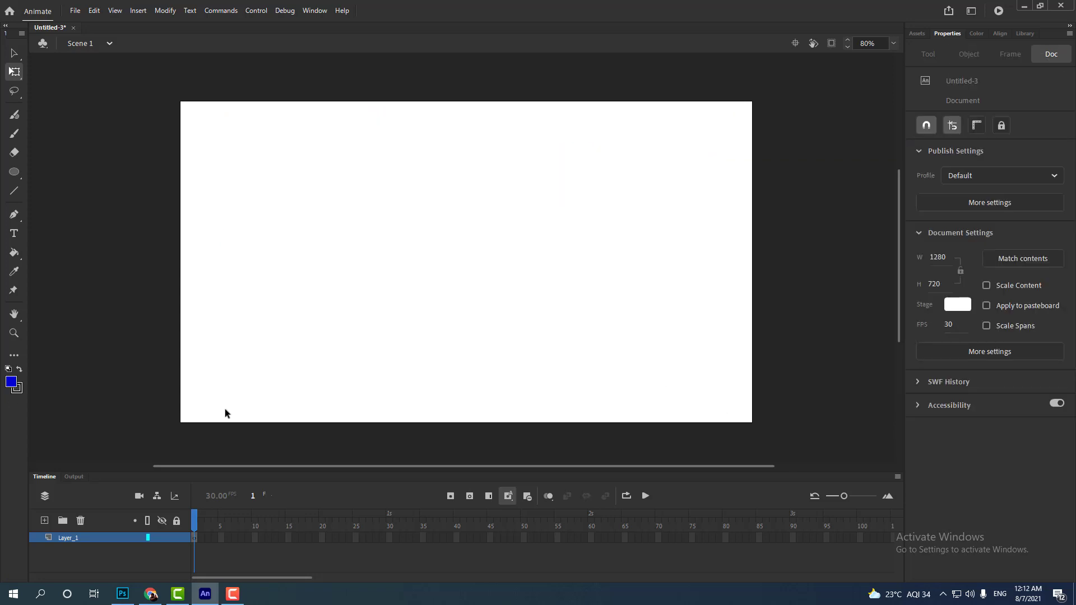
pyautogui.hotkey('ctrl', 'l')
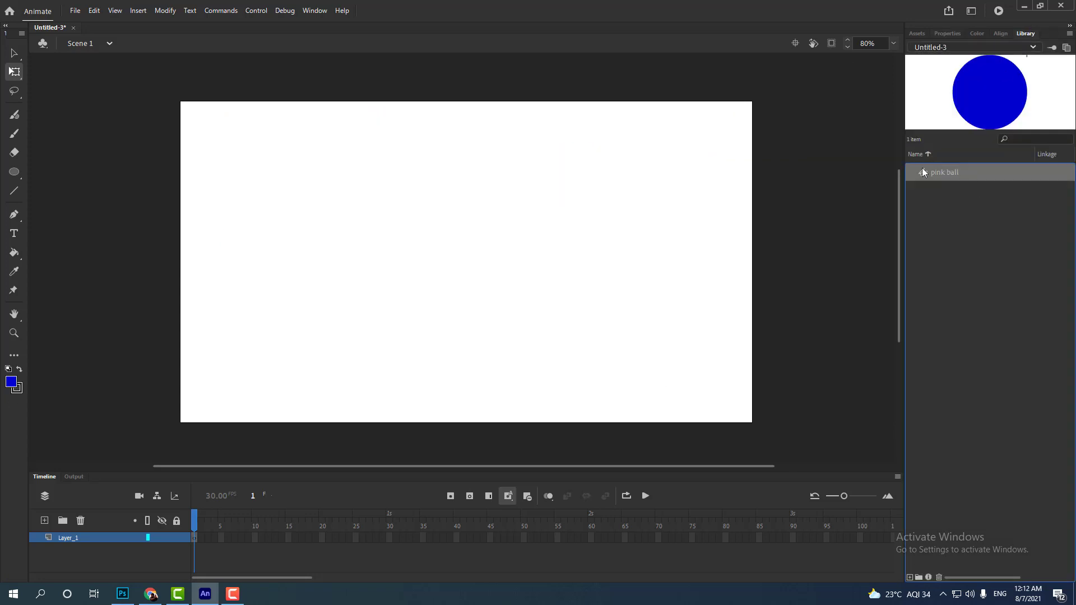
pyautogui.moveTo(946, 172); pyautogui.dragTo(314, 236)
pyautogui.moveTo(946, 174); pyautogui.dragTo(432, 317)
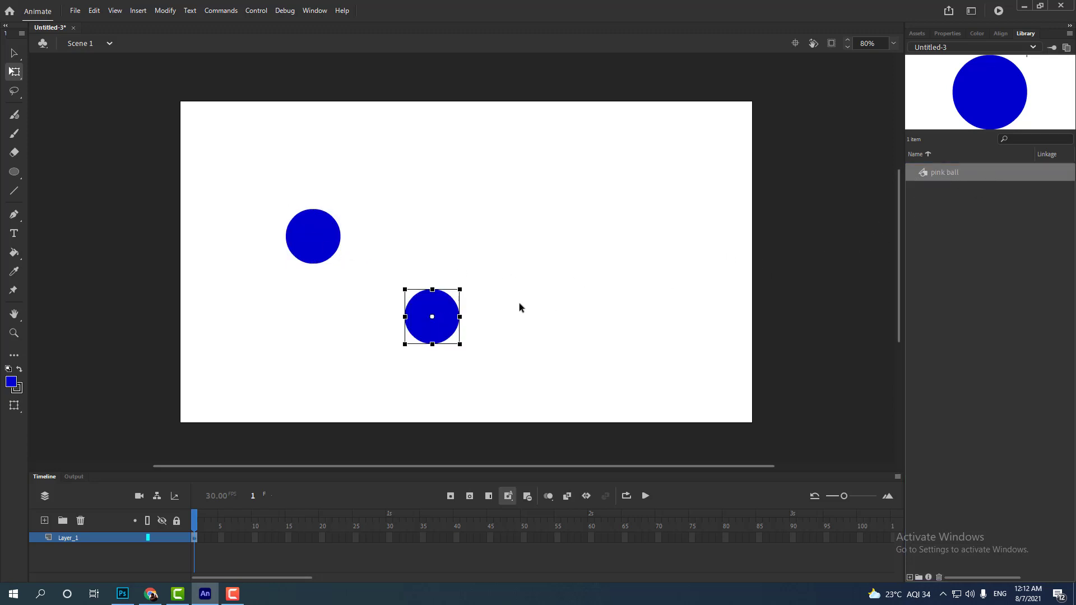
pyautogui.moveTo(930, 173); pyautogui.dragTo(488, 211)
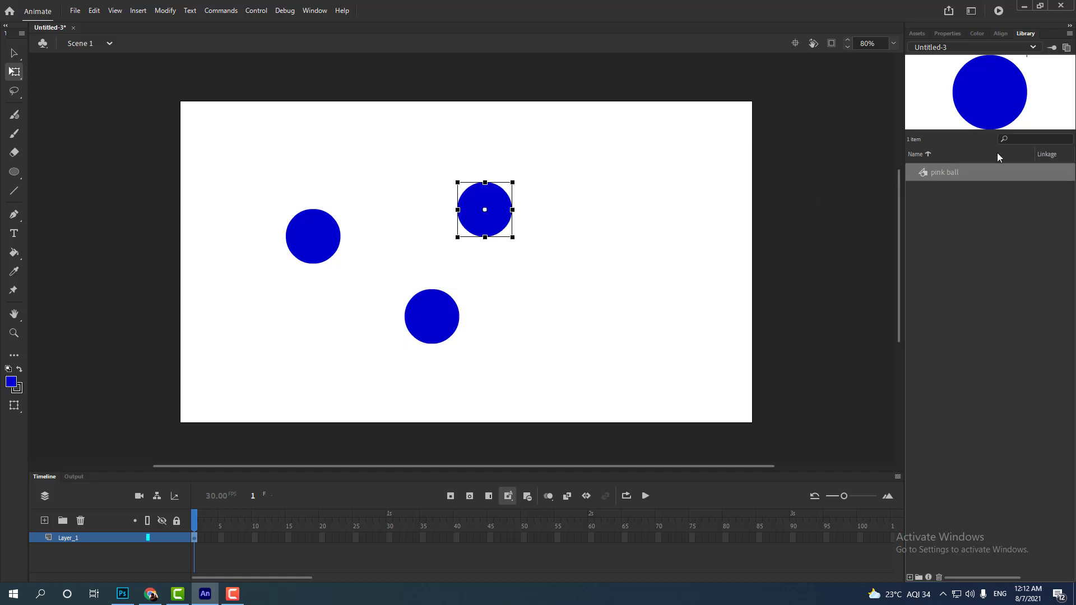
pyautogui.moveTo(948, 173); pyautogui.dragTo(585, 313)
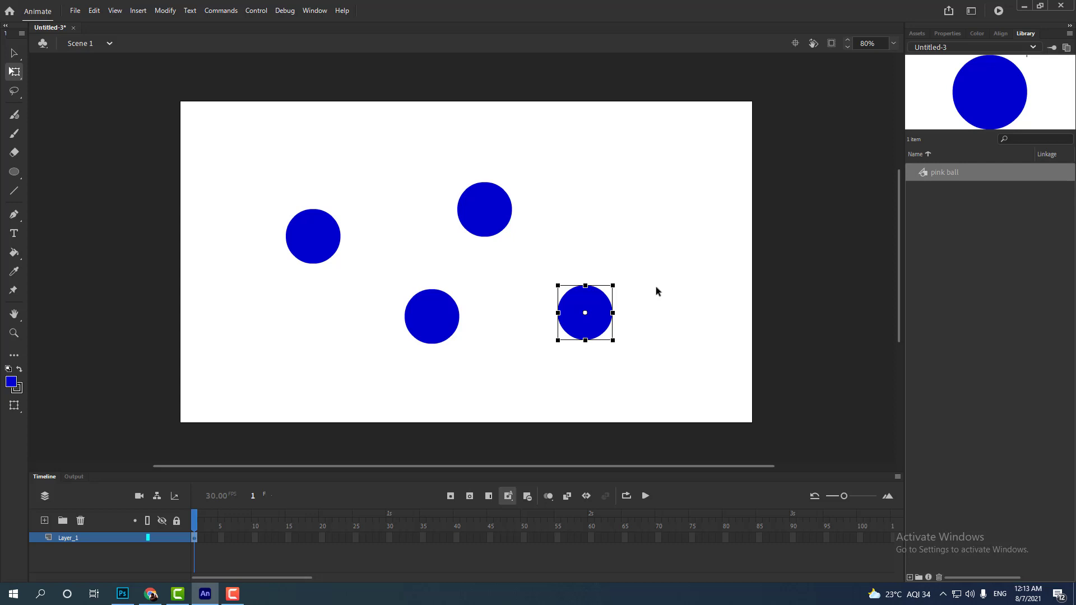
pyautogui.click(657, 291)
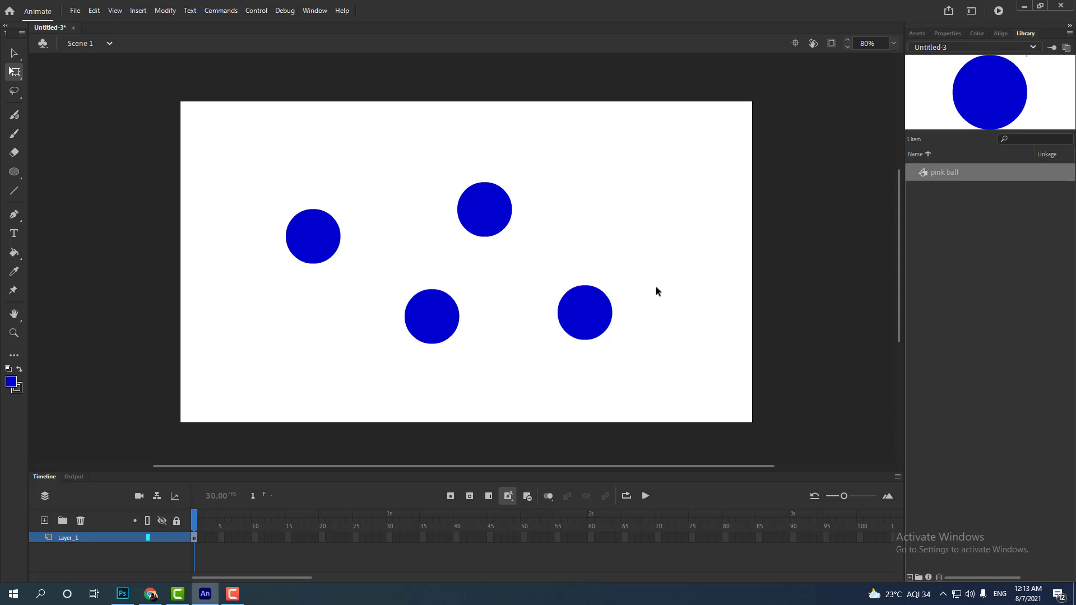